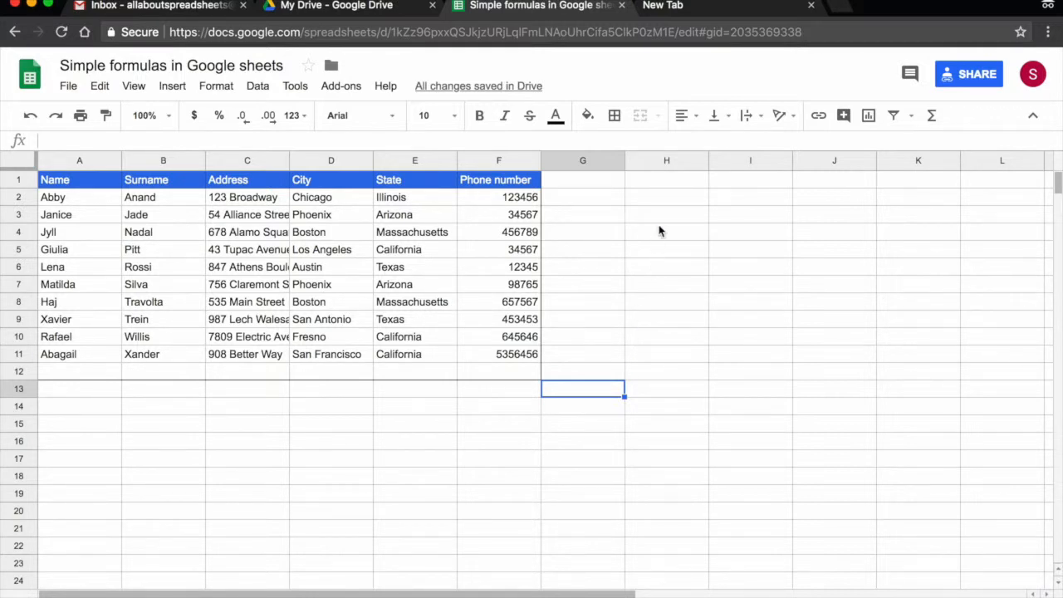
Enter a COUNT formula in H2 covering the whole table range A1:F12
left_click(652, 204)
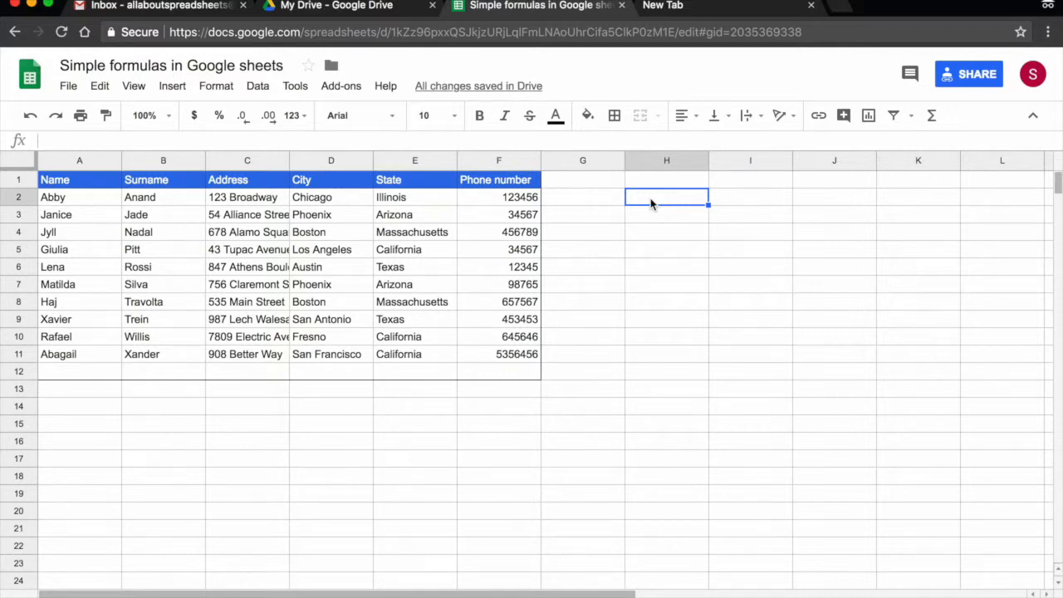
type("=")
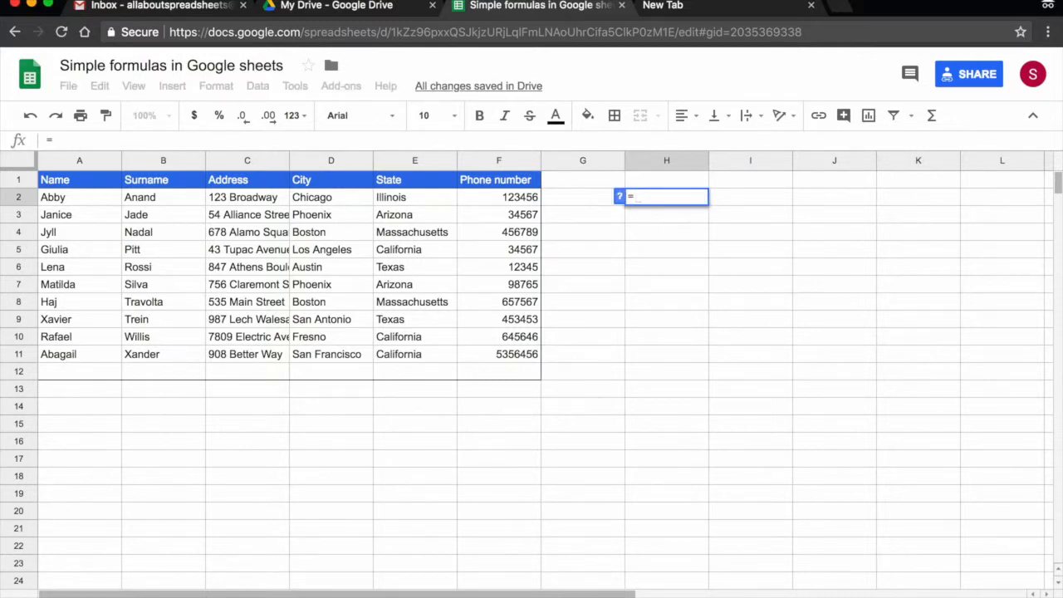
type("count")
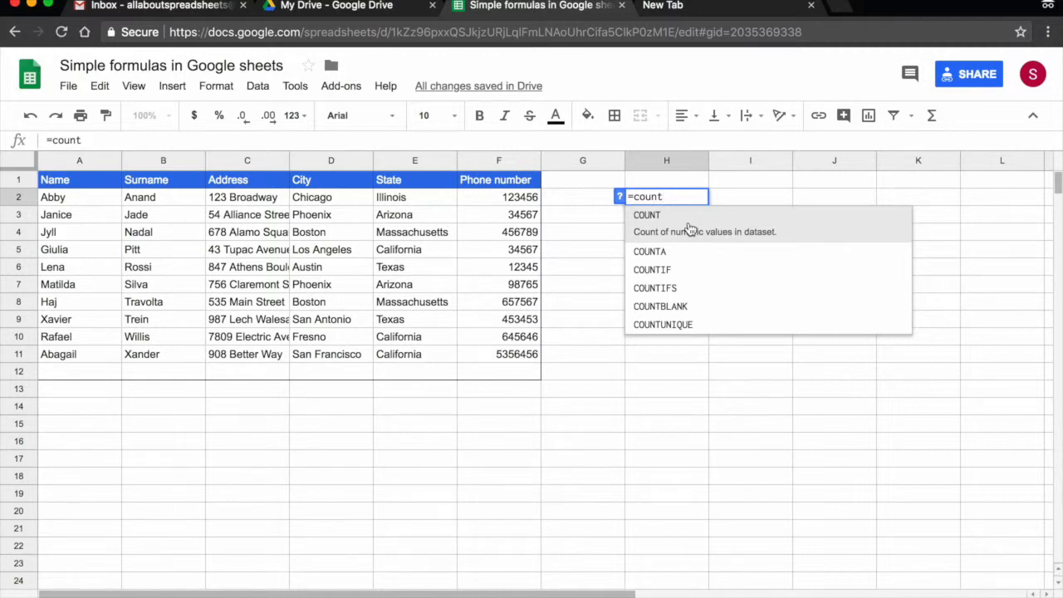
left_click(797, 231)
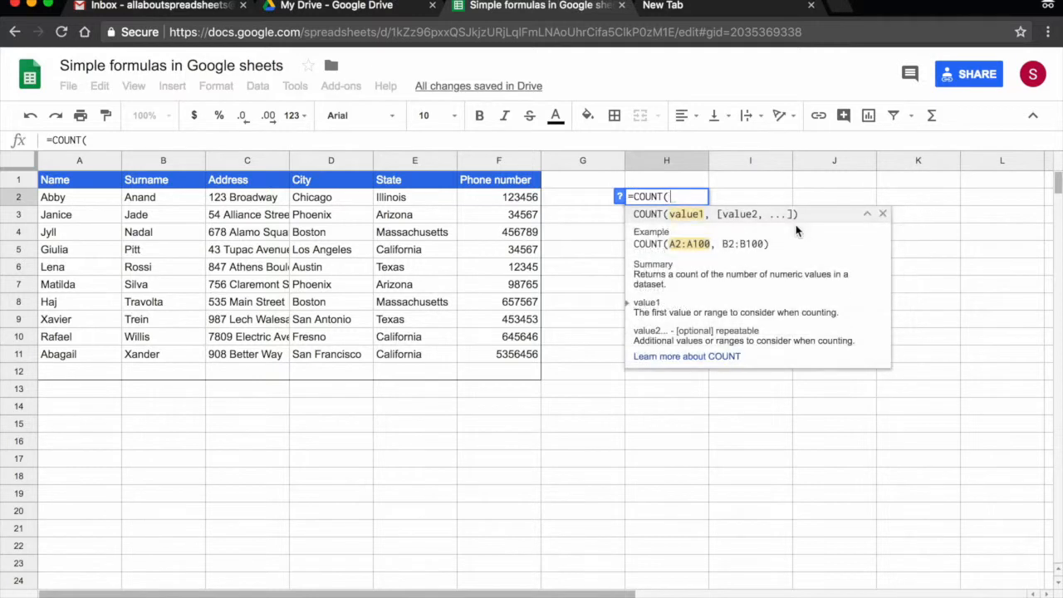
left_click_drag(89, 178, 489, 374)
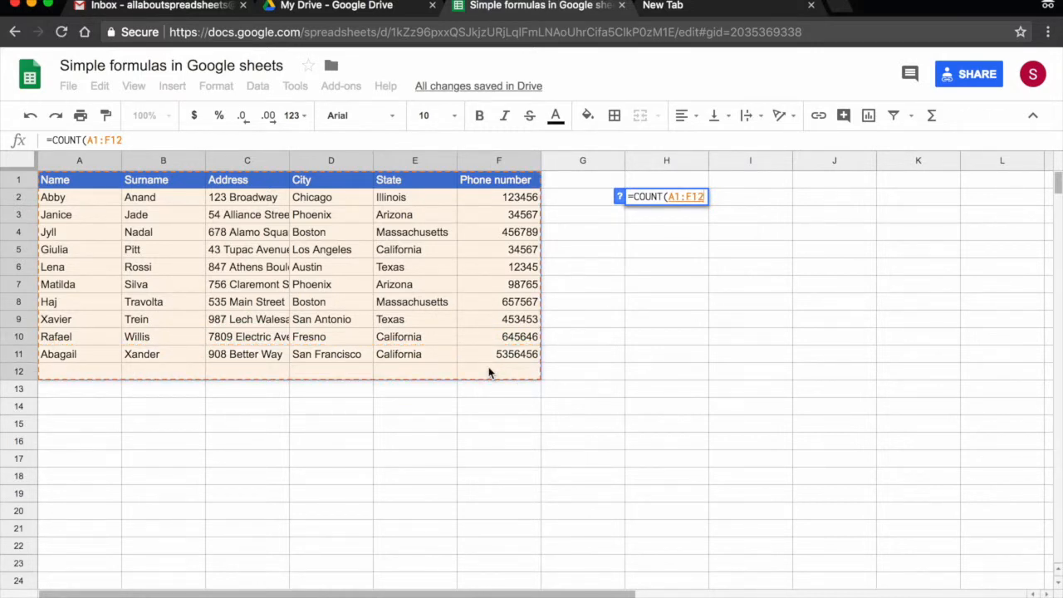
key("Return")
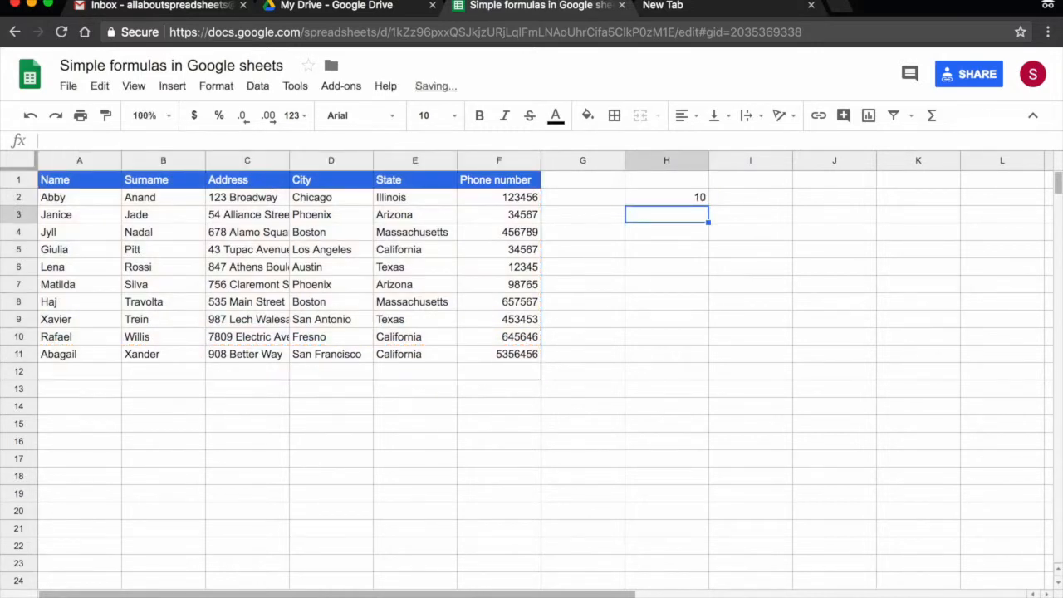
Check the COUNT formula in H2 against the numeric cells F2:F11 in the Phone number column
left_click(679, 200)
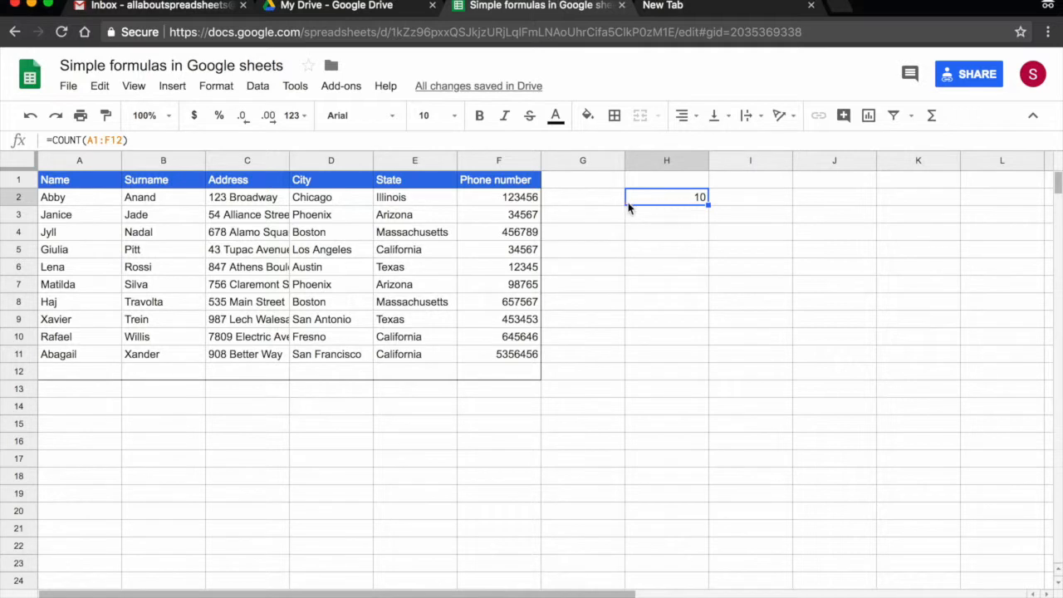
left_click(512, 202)
left_click_drag(512, 202, 522, 355)
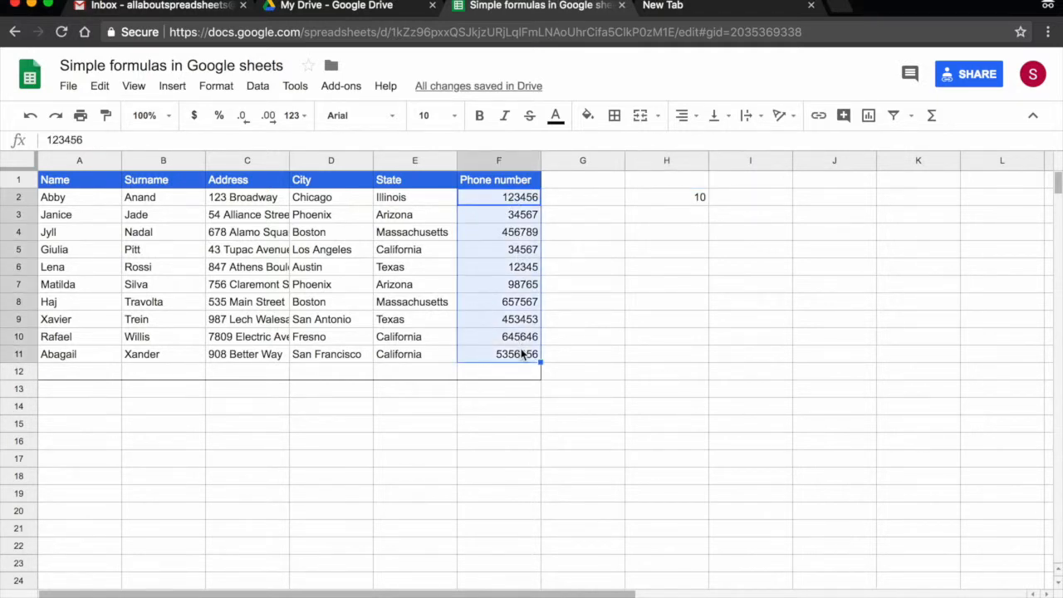
Enter a COUNTA formula in H3 covering the range A1:F12
left_click(683, 219)
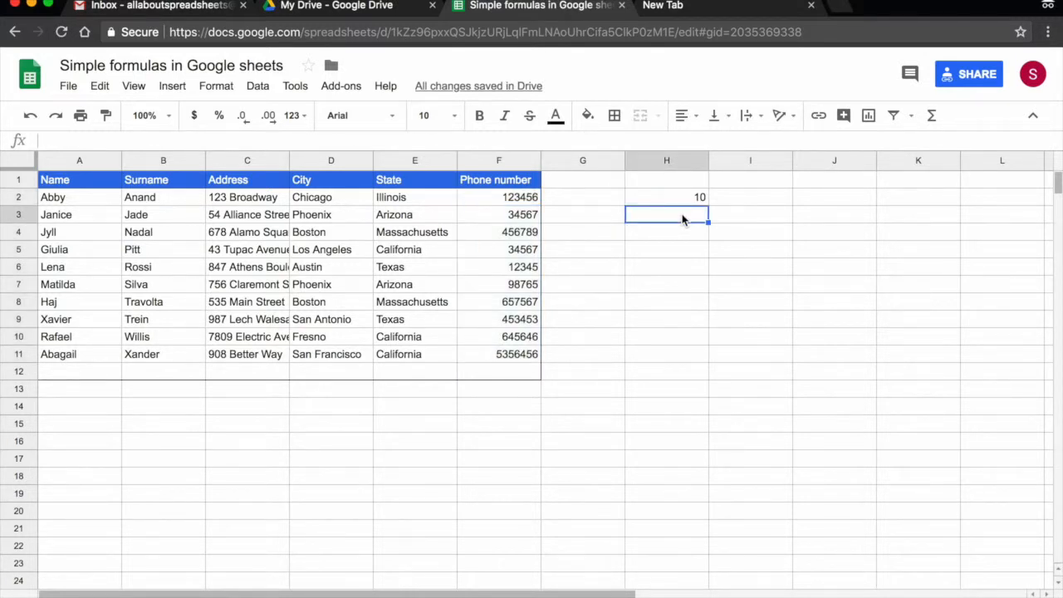
type("=")
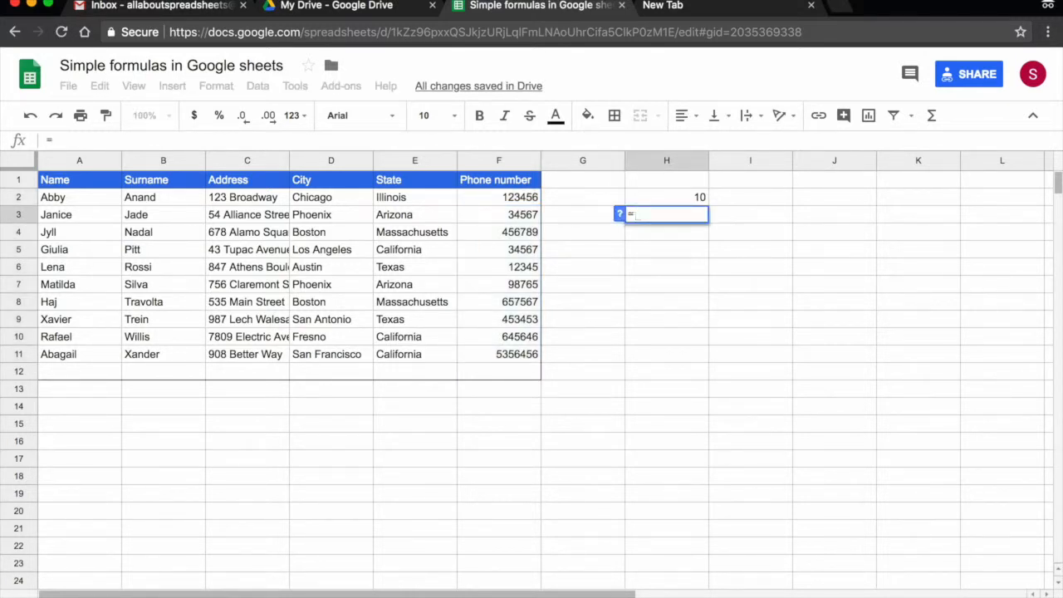
type("count")
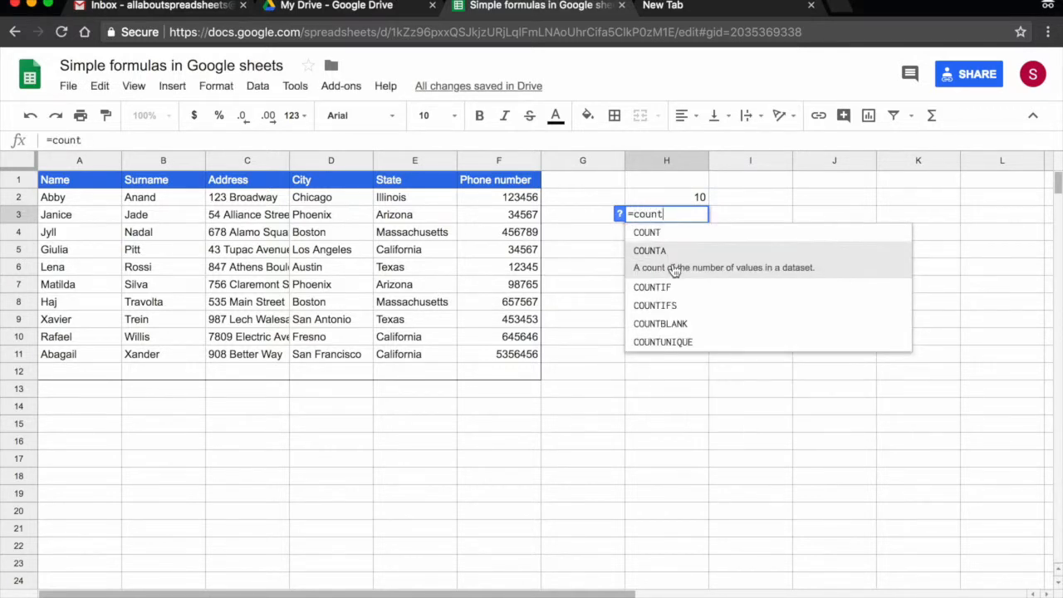
left_click(856, 267)
left_click_drag(92, 179, 512, 375)
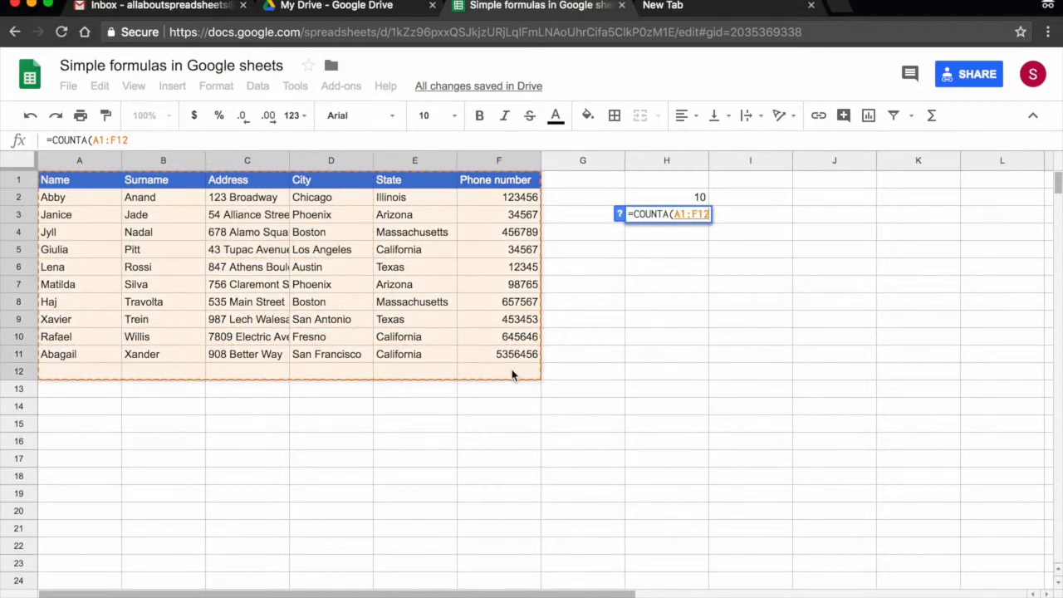
key("Return")
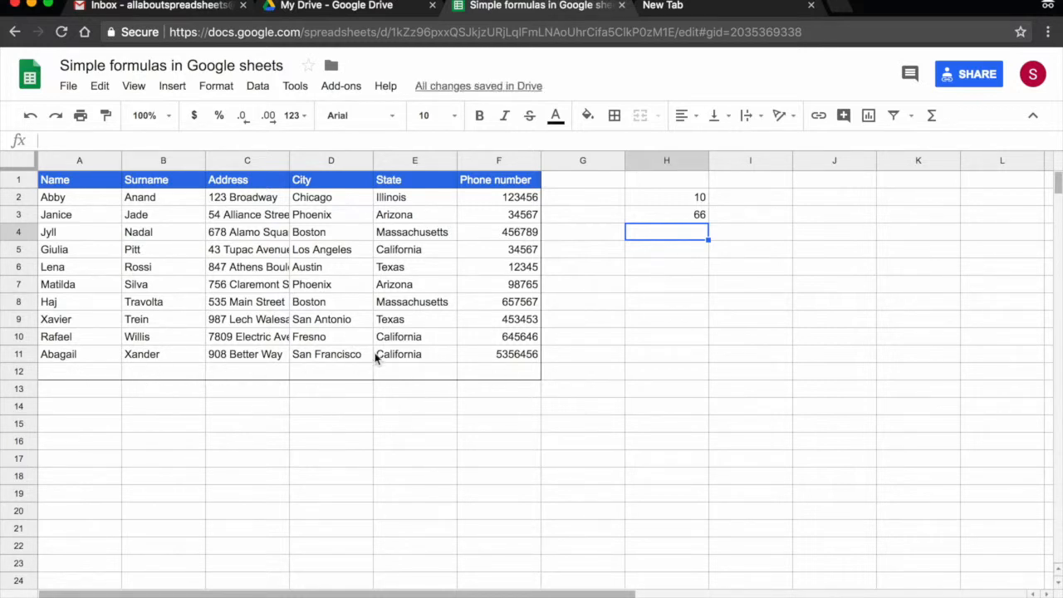
Compare the COUNT formula in H2 with the COUNTA formula in H3
key("Up")
key("Up")
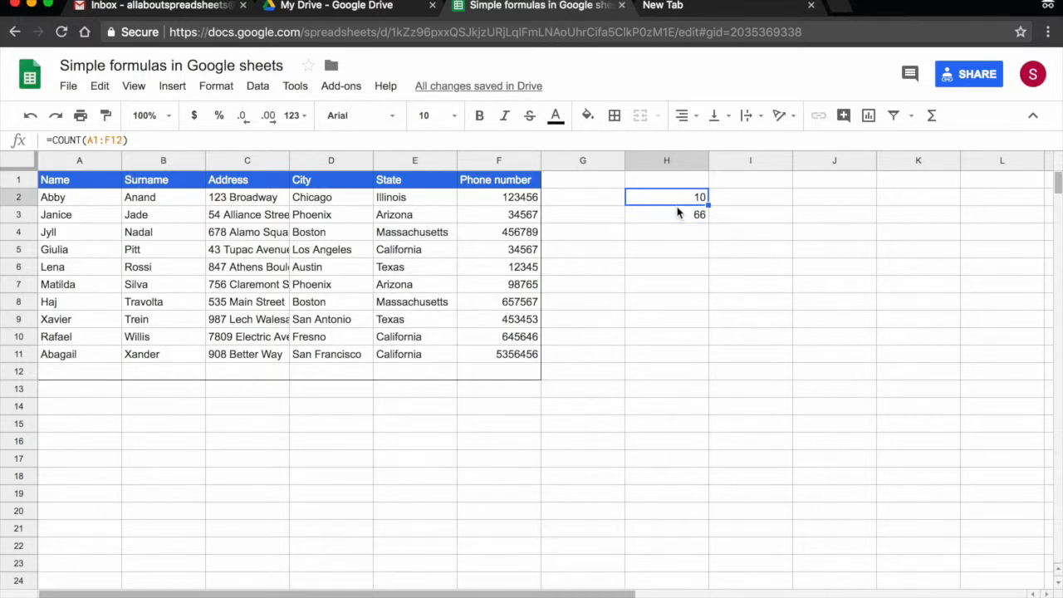
left_click(681, 217)
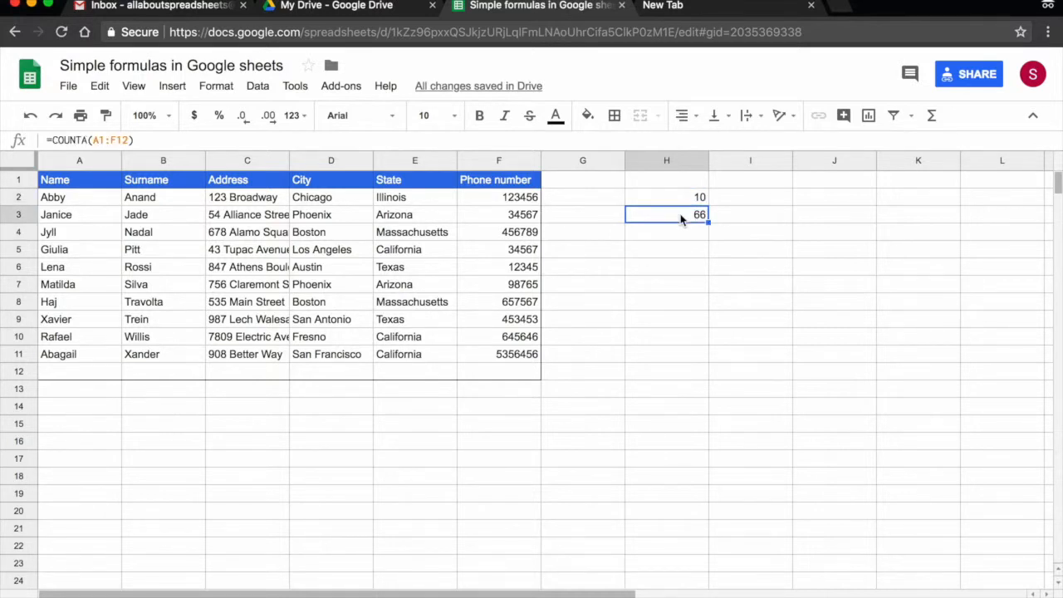
Enter a COUNTBLANK formula in H4 covering the range A1:F12
left_click(677, 237)
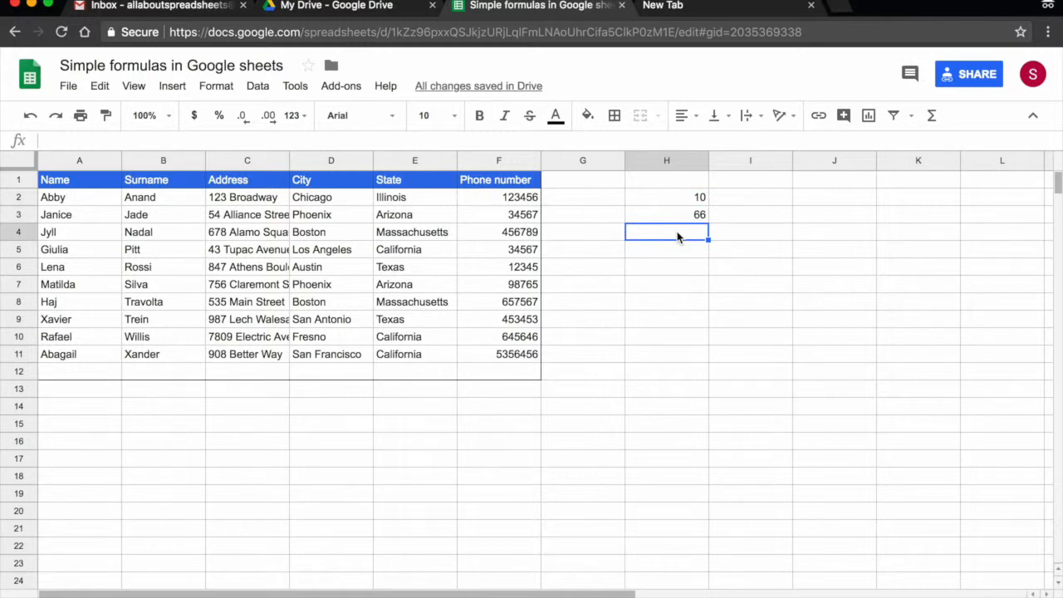
type("=")
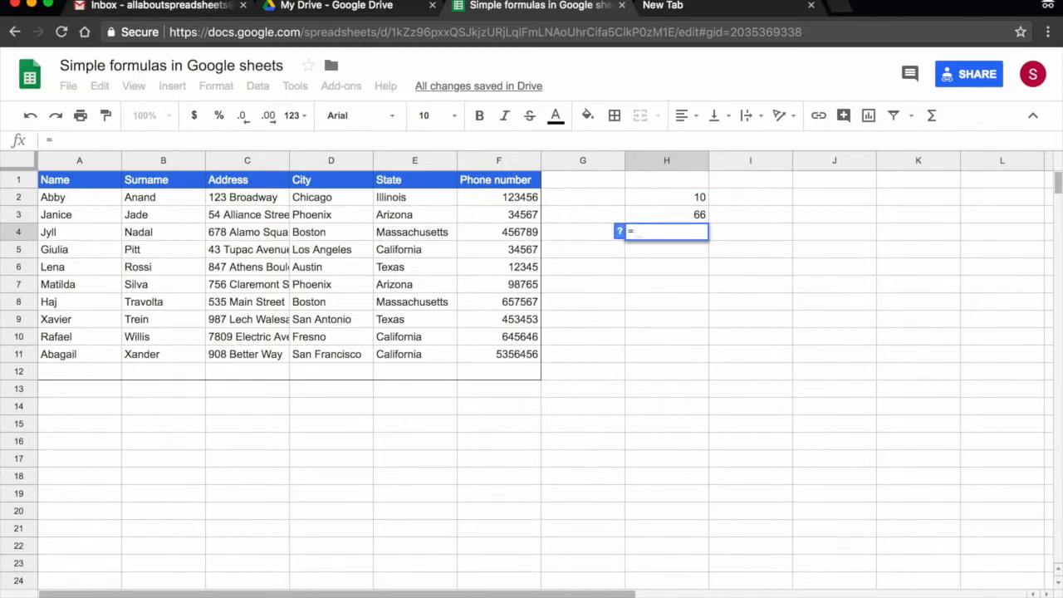
type("cou")
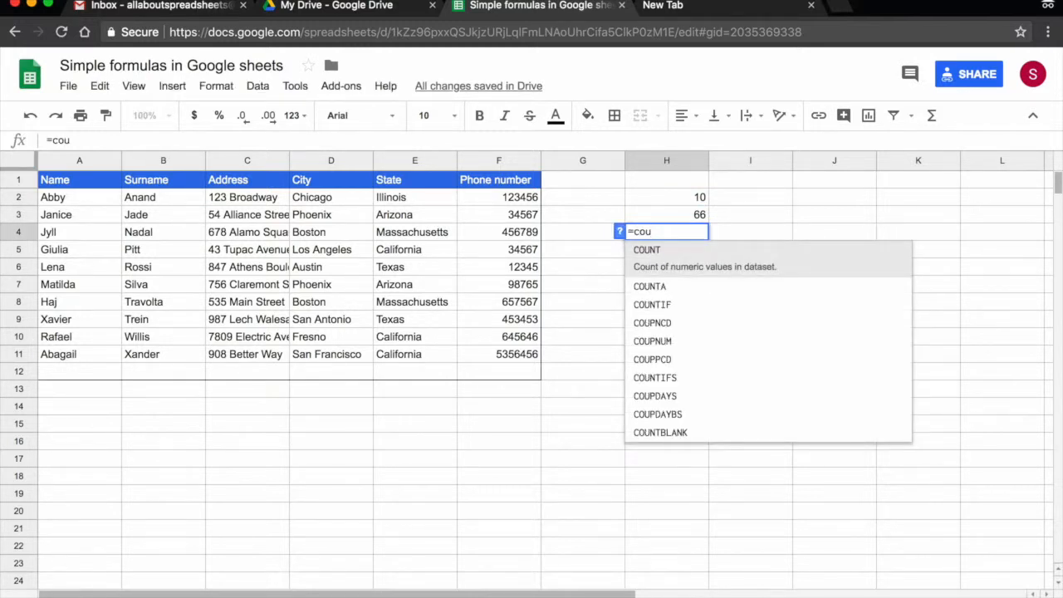
type("nt")
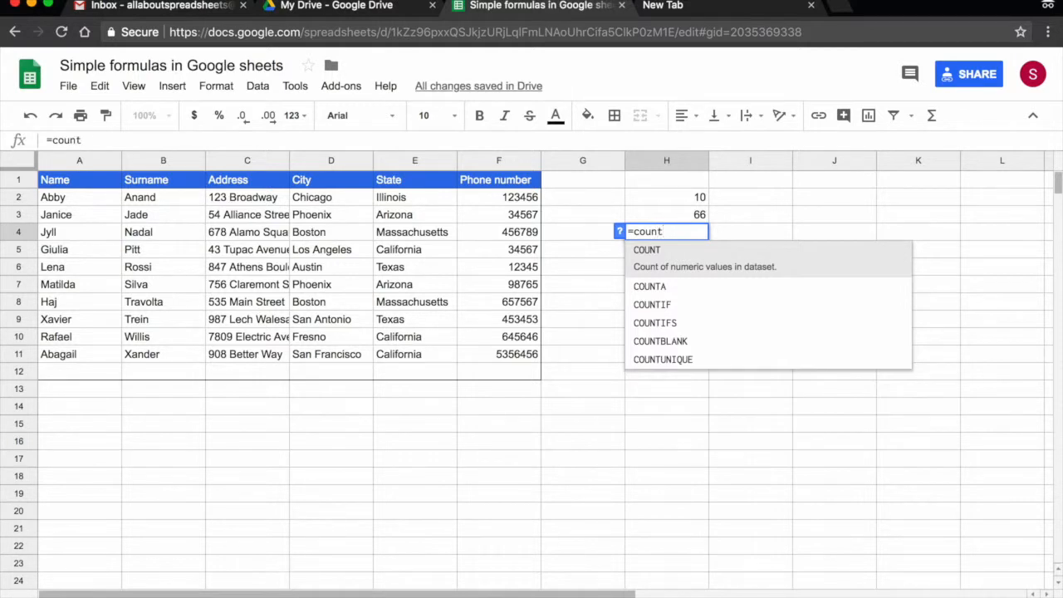
left_click(695, 334)
left_click_drag(83, 180, 508, 369)
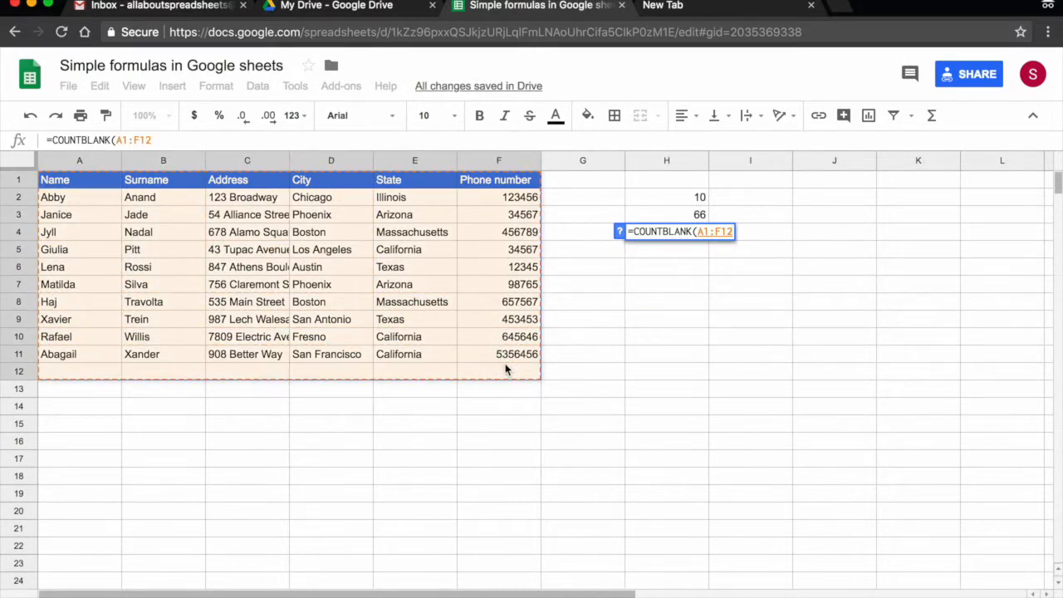
key("Return")
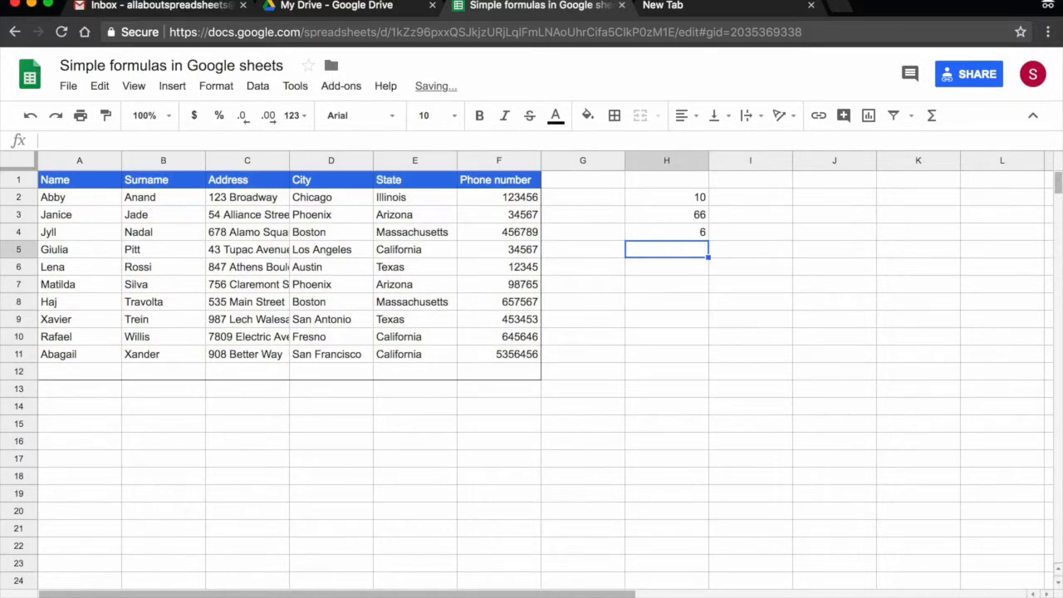
Check the COUNTBLANK formula in H4 against the empty cells A12 to F12 of the table
left_click(681, 238)
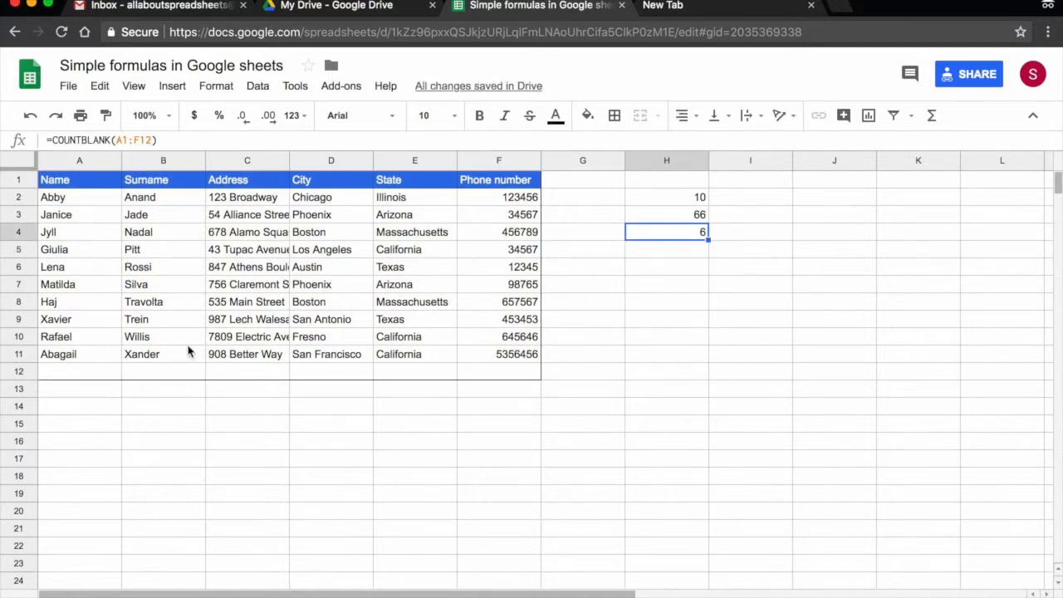
left_click(95, 372)
key("Right")
key("Right")
key("Right")
key("Right")
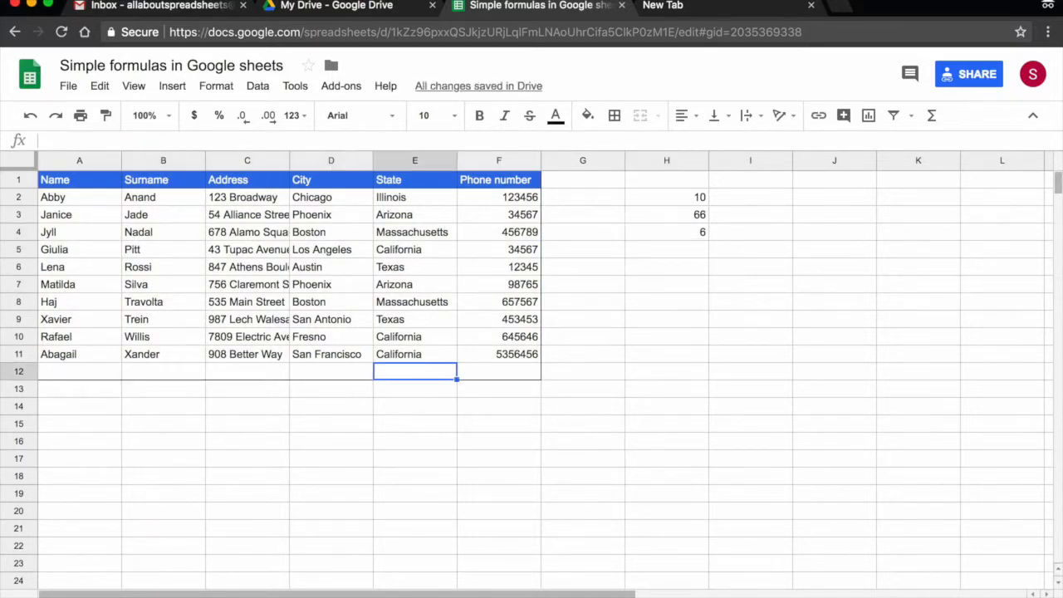
key("Right")
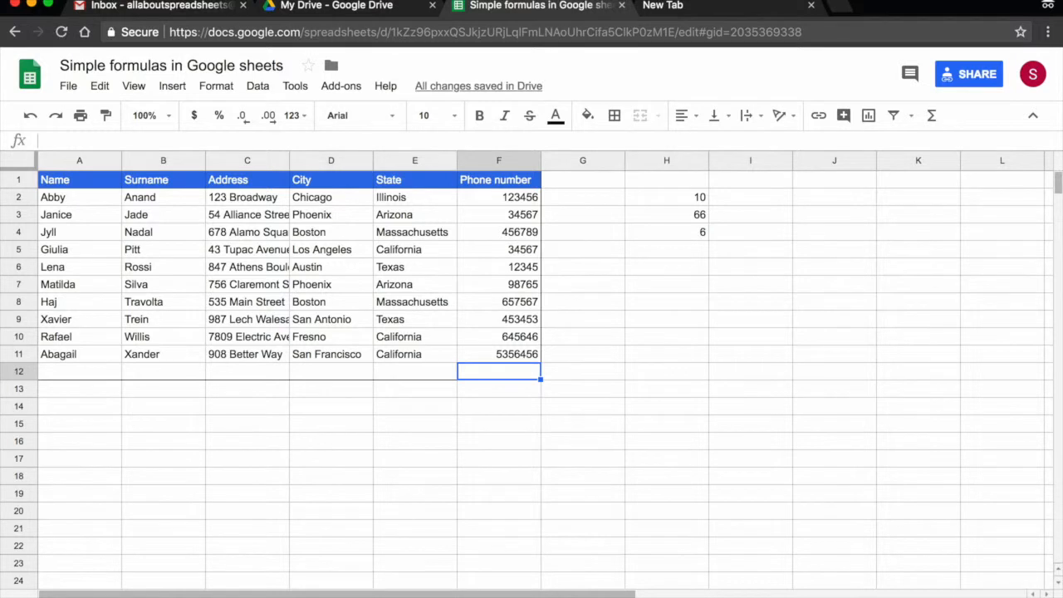
Review the formulas in H2 and H3 to identify which function each one uses
left_click(681, 257)
left_click(695, 201)
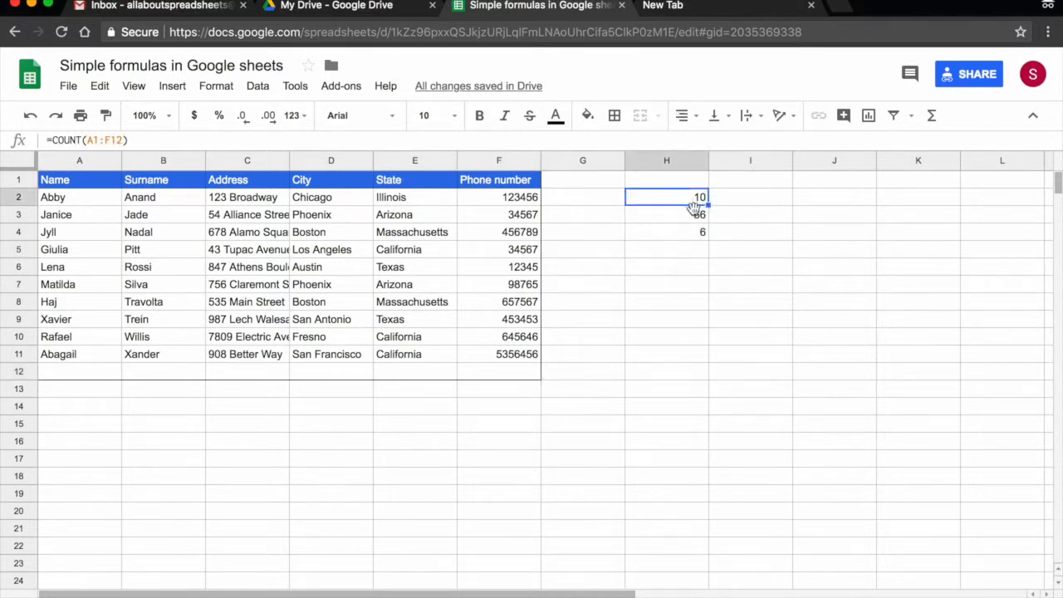
left_click(694, 214)
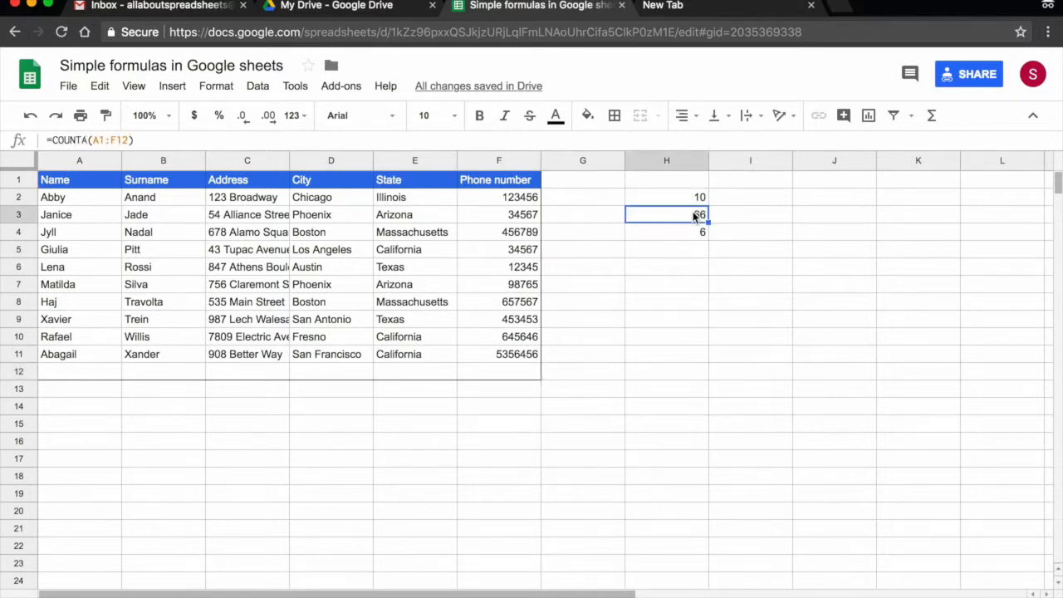
Label cells G2 to G5 as count, counta, countblank and countif
left_click(605, 200)
type("count")
key("Return")
type("count")
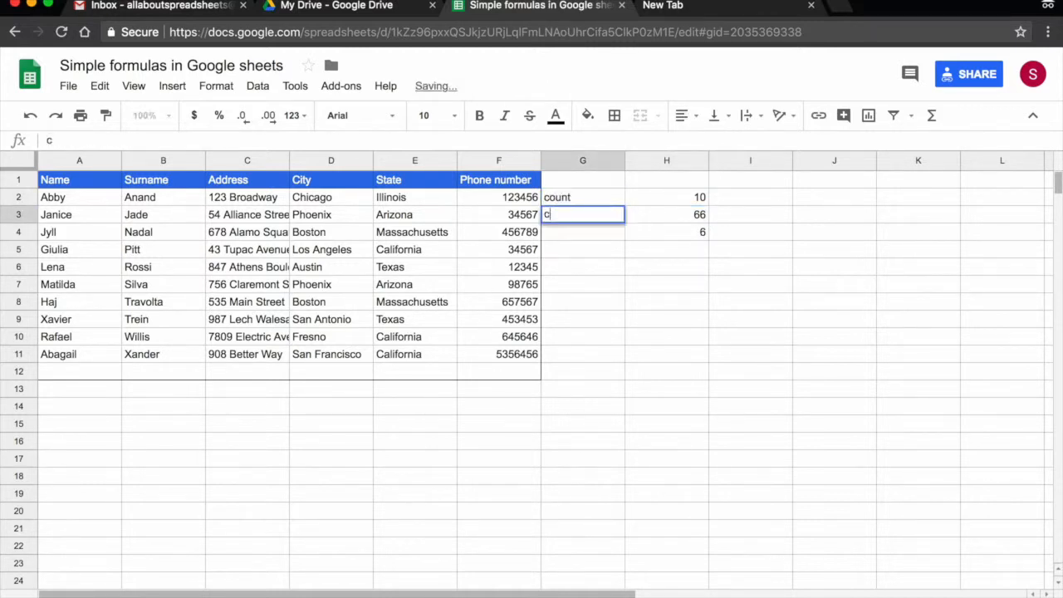
type("a")
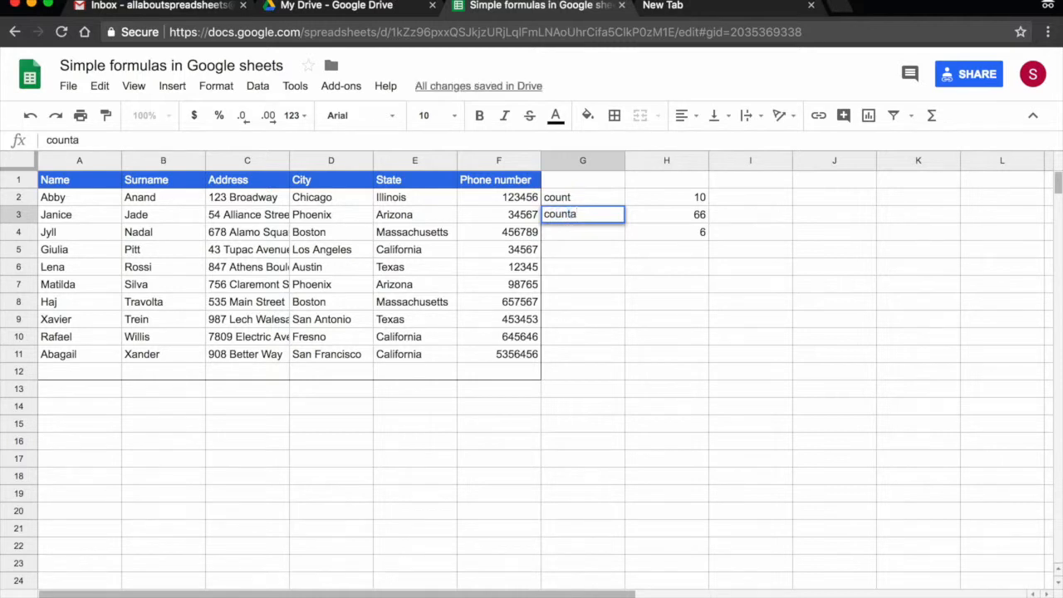
key("Return")
type("cou")
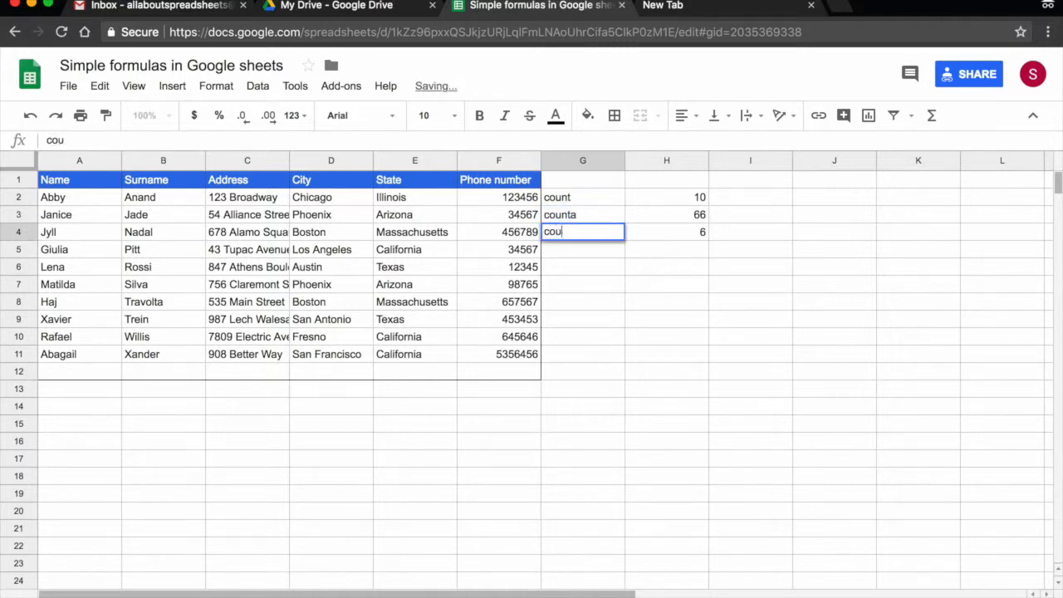
type("ntblank")
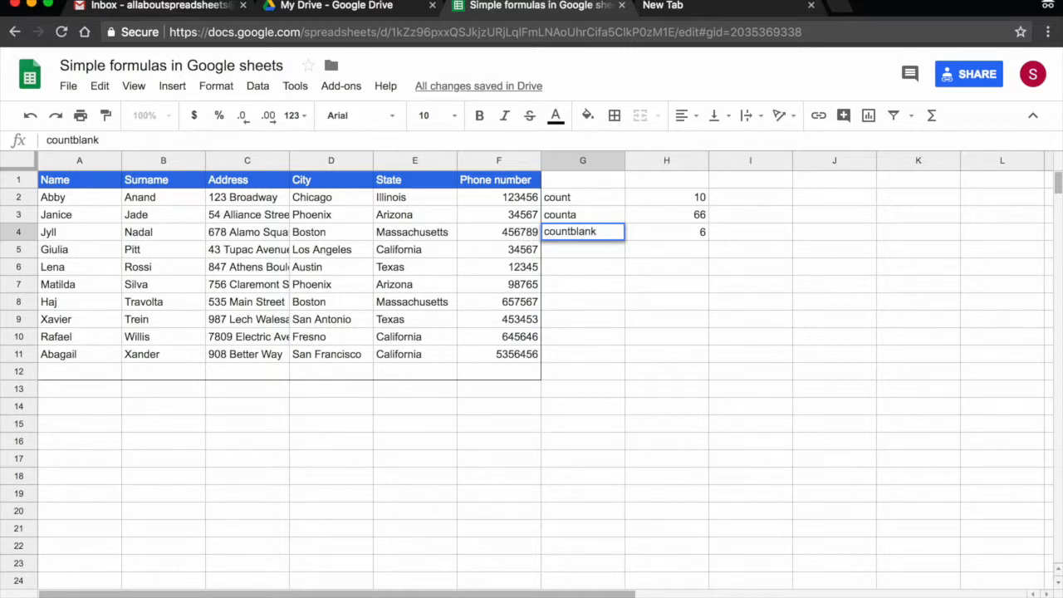
key("Return")
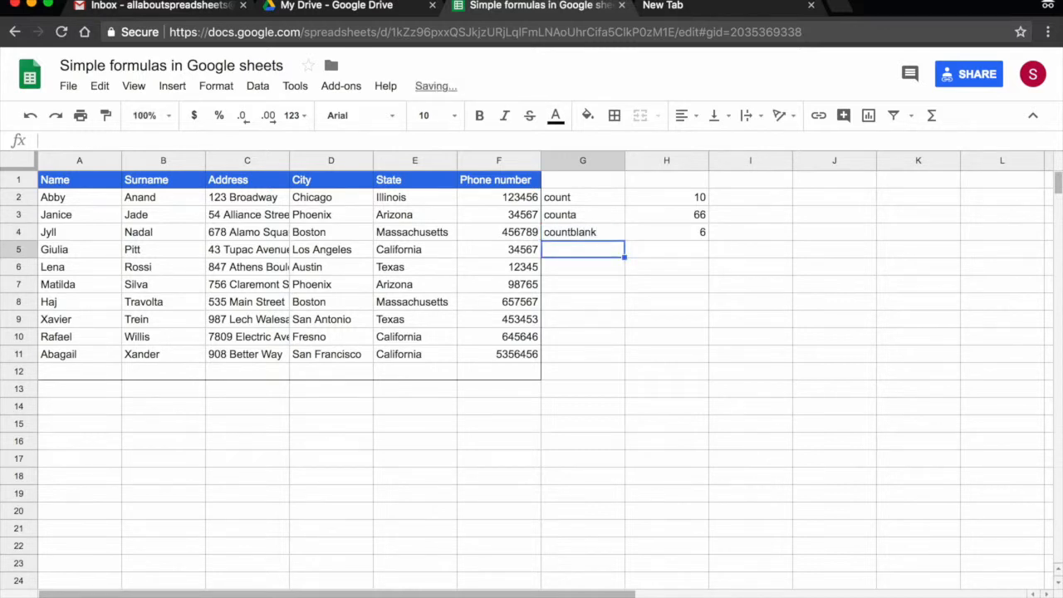
type("countif")
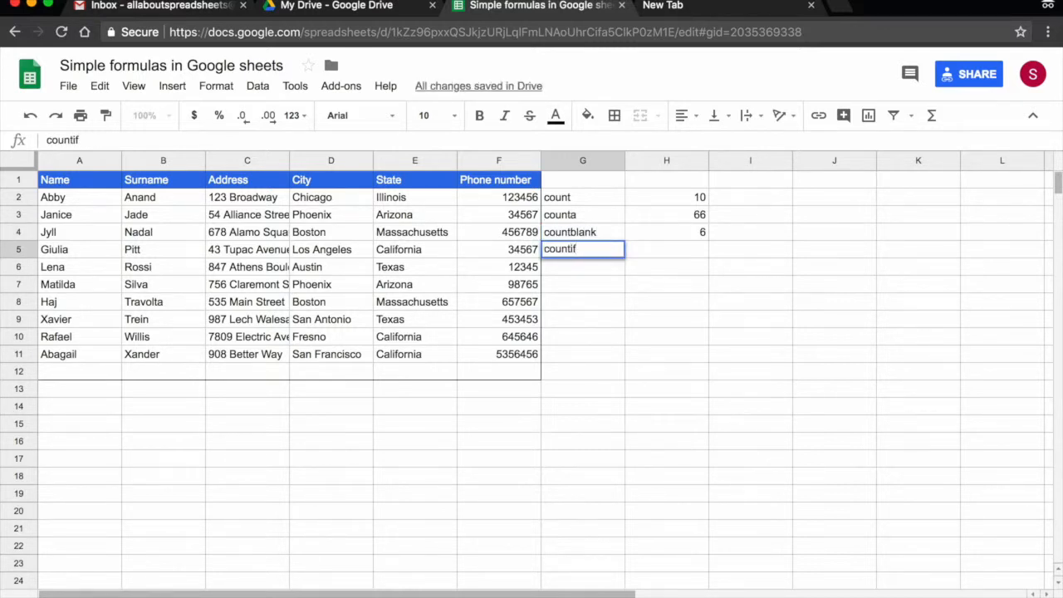
key("Tab")
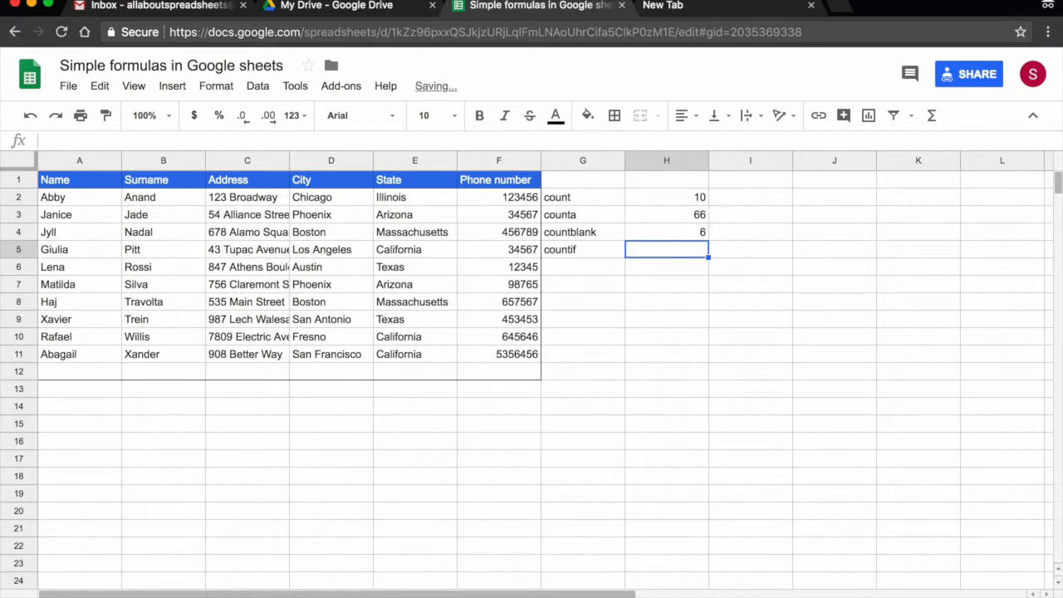
Enter a COUNTIF formula in H5 that counts "California" in the range A1:F12
type("=co")
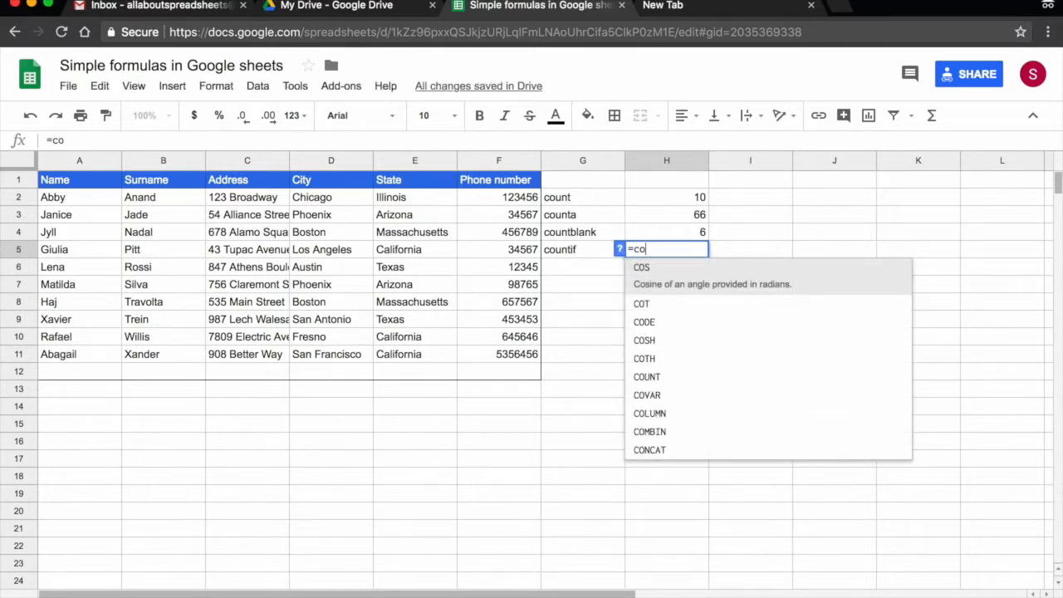
type("unt")
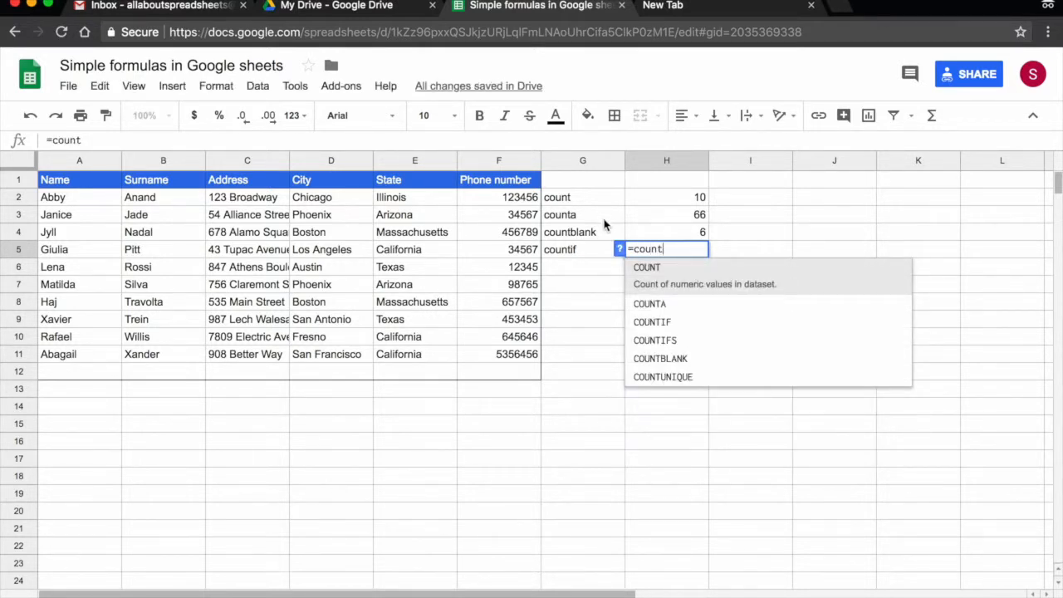
left_click(706, 314)
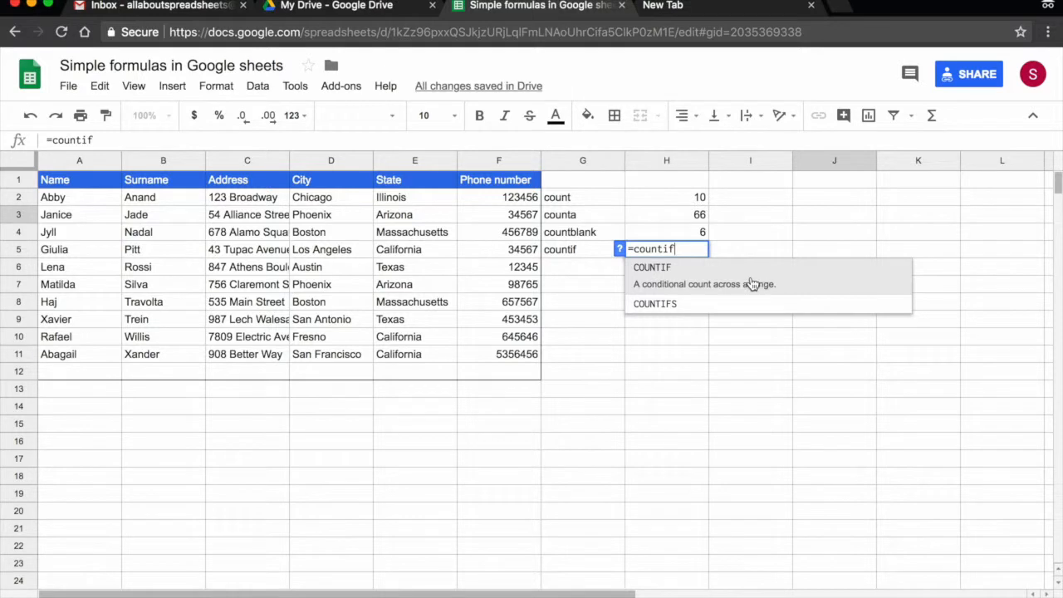
left_click(751, 283)
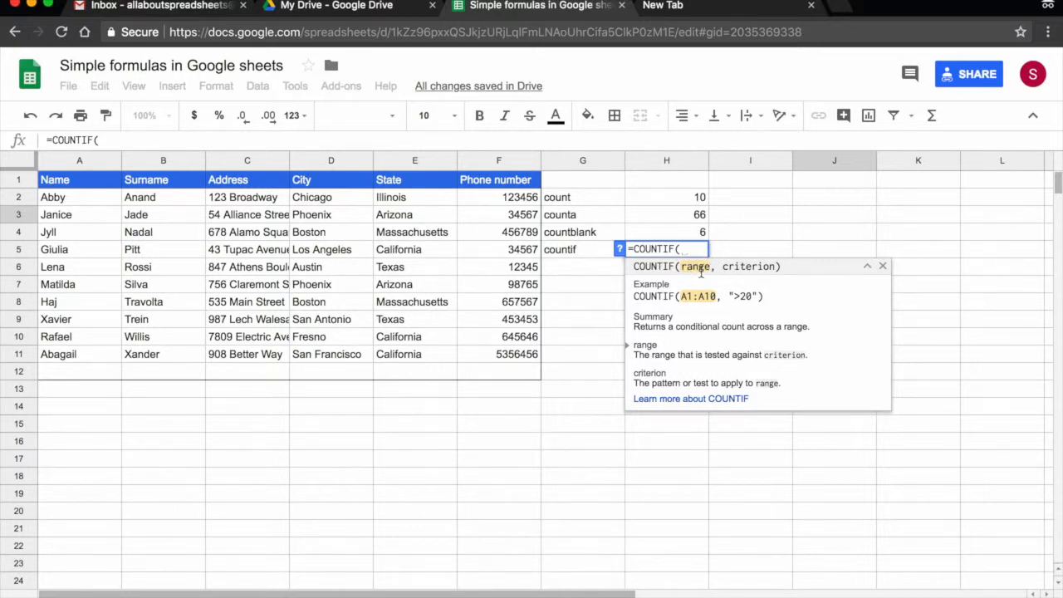
left_click_drag(93, 180, 501, 381)
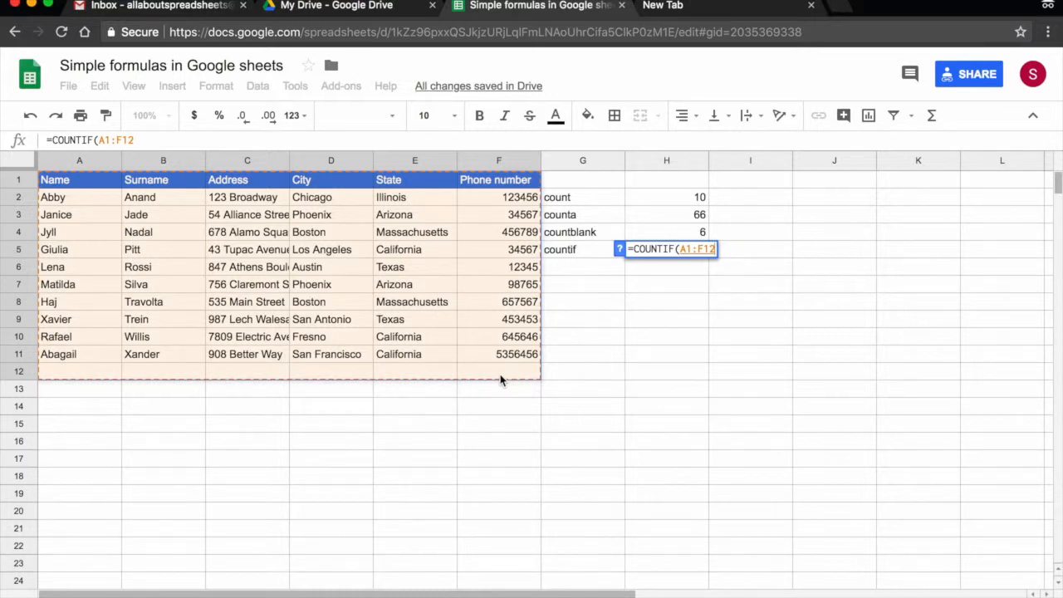
type(",")
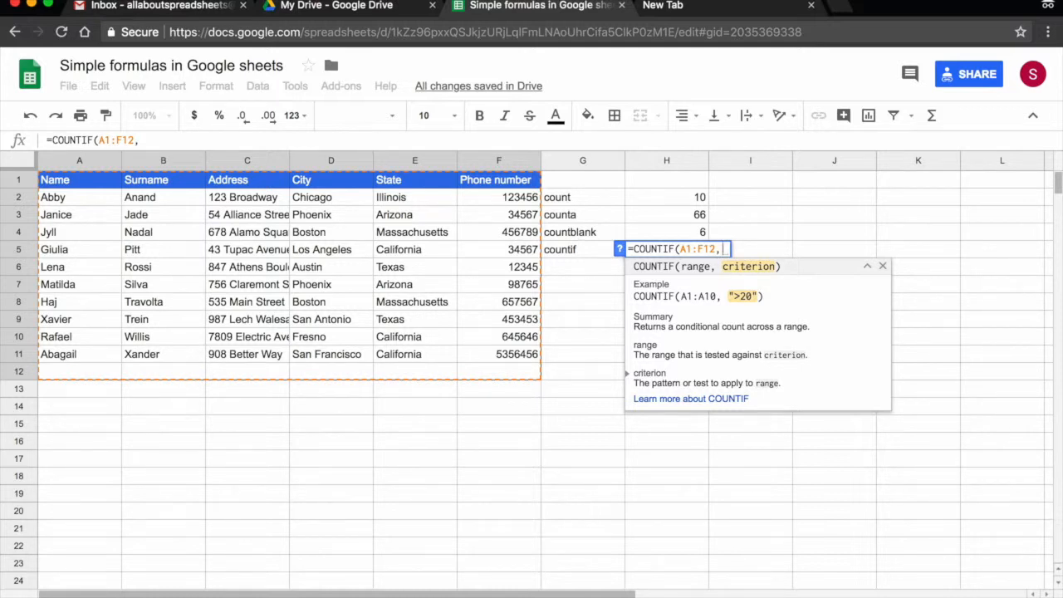
type("\"")
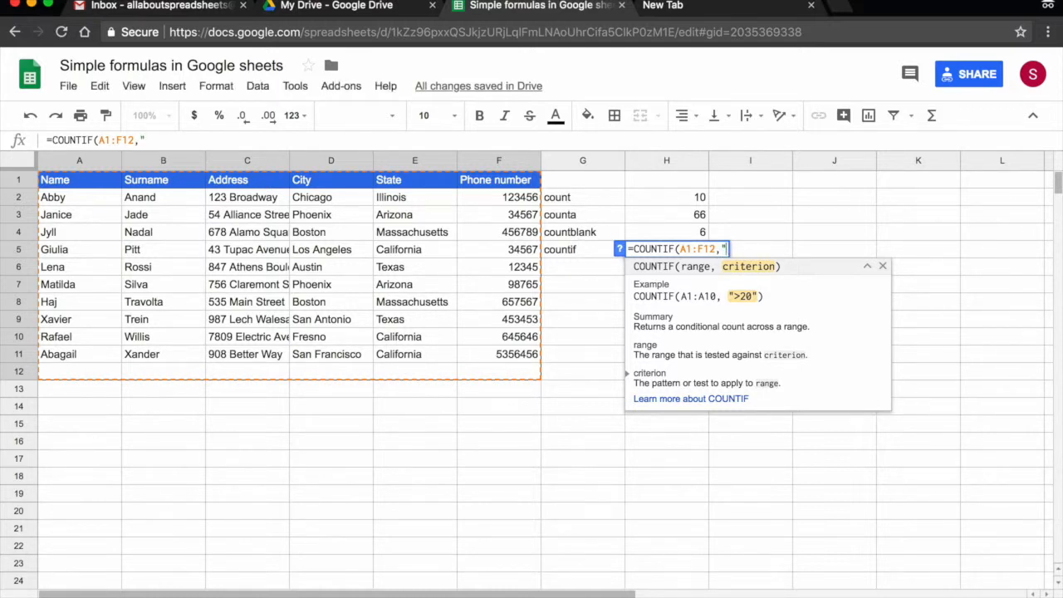
type("Cali")
type("for")
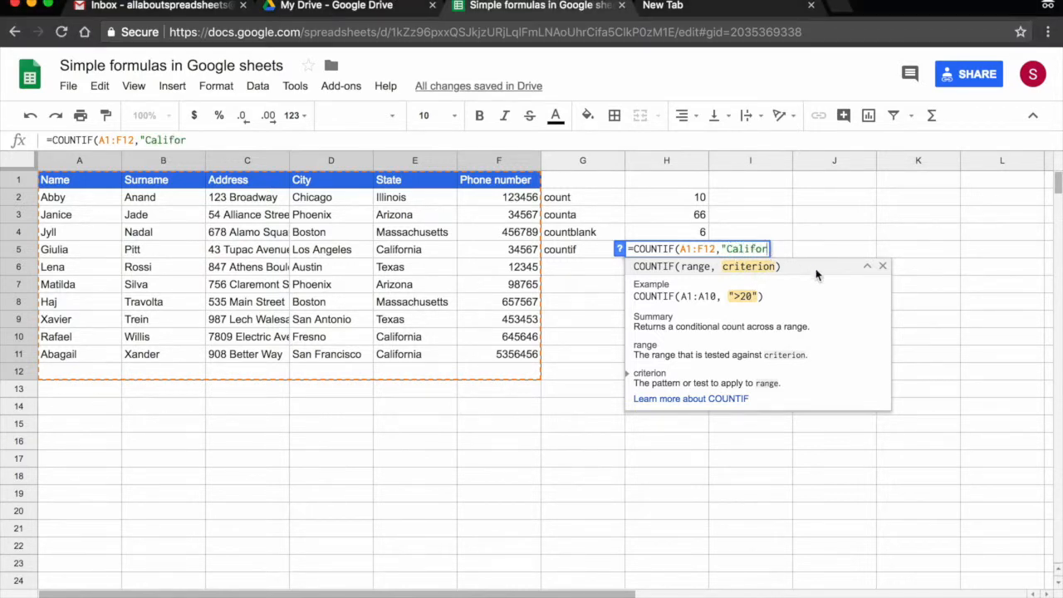
type("nia\"")
key("Return")
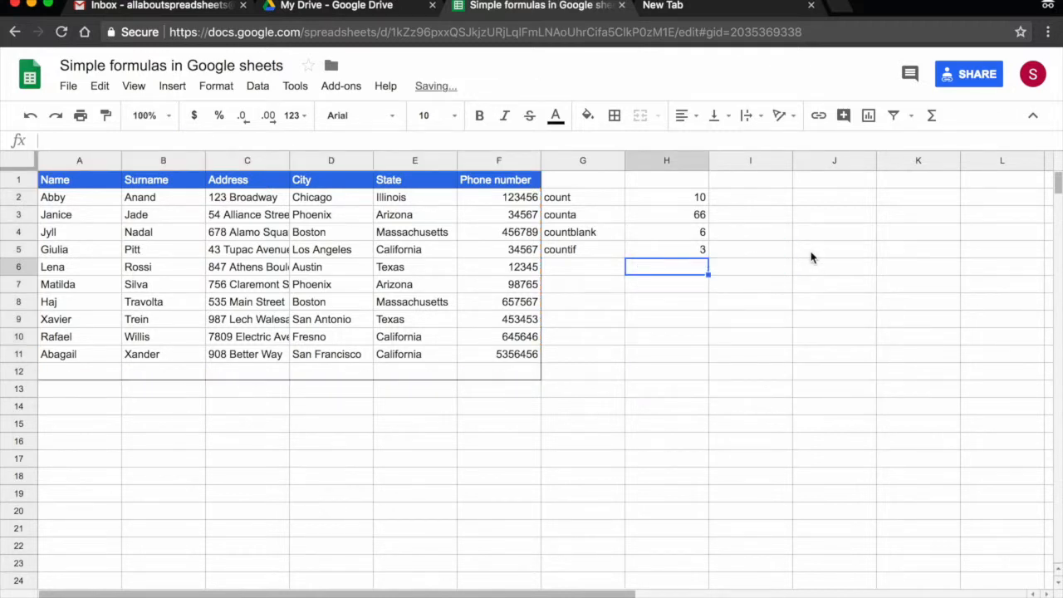
Review the range and criterion of the COUNTIF formula in H5
left_click(662, 253)
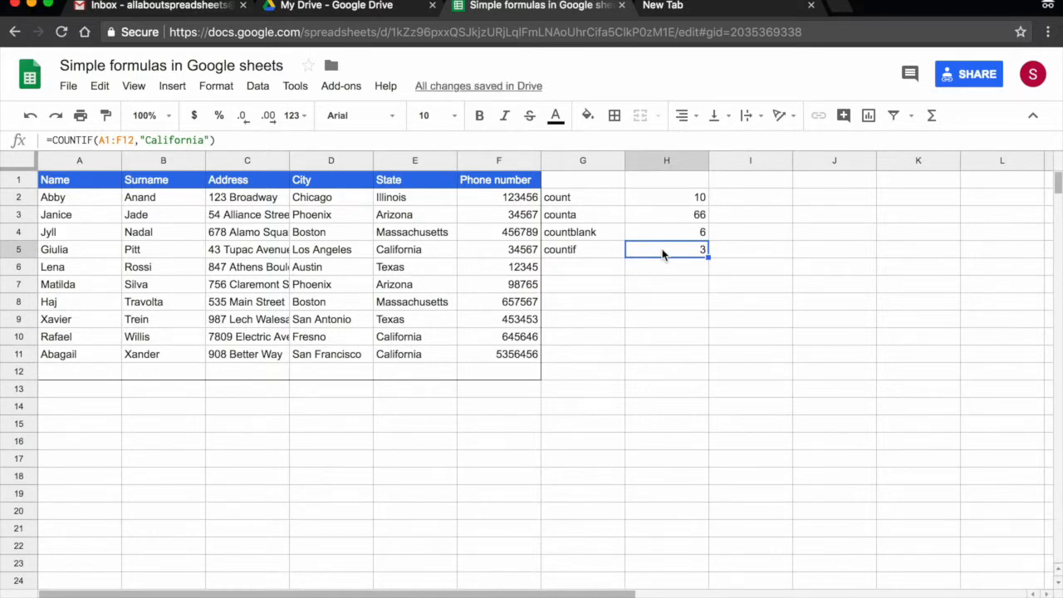
double_click(662, 253)
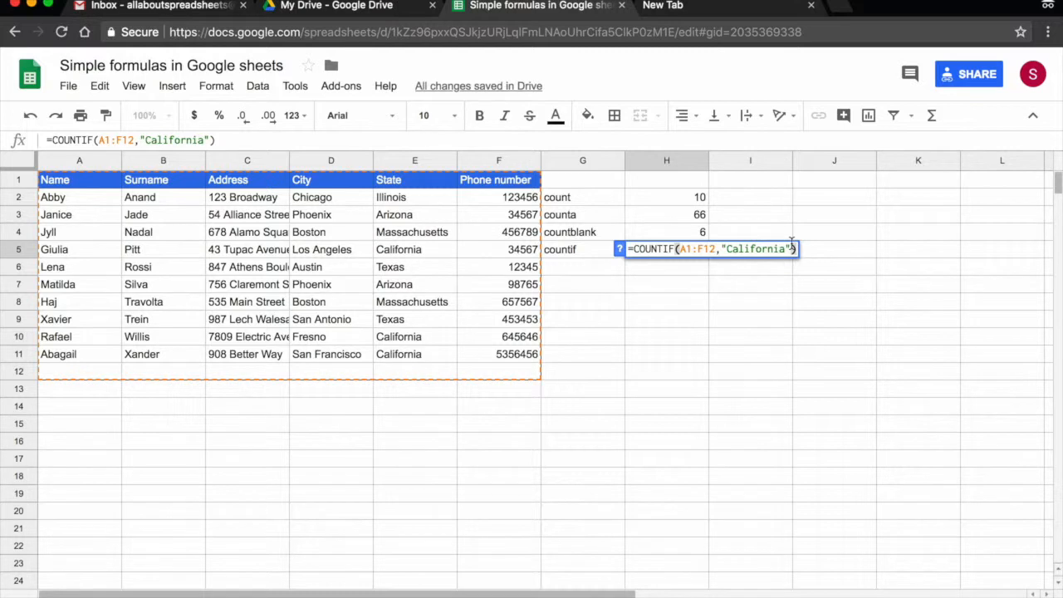
key("Return")
Label cell G6 as countunique
key("Left")
type("count")
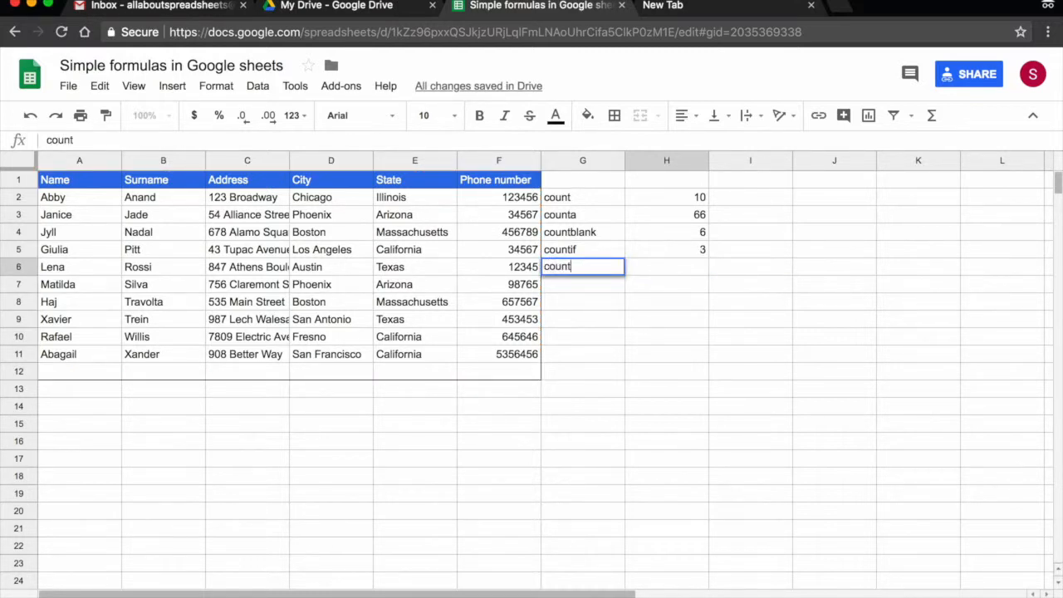
type("unique")
key("Tab")
Enter a COUNTUNIQUE formula in H6 covering the range A1:F12 and check it
type("=coun")
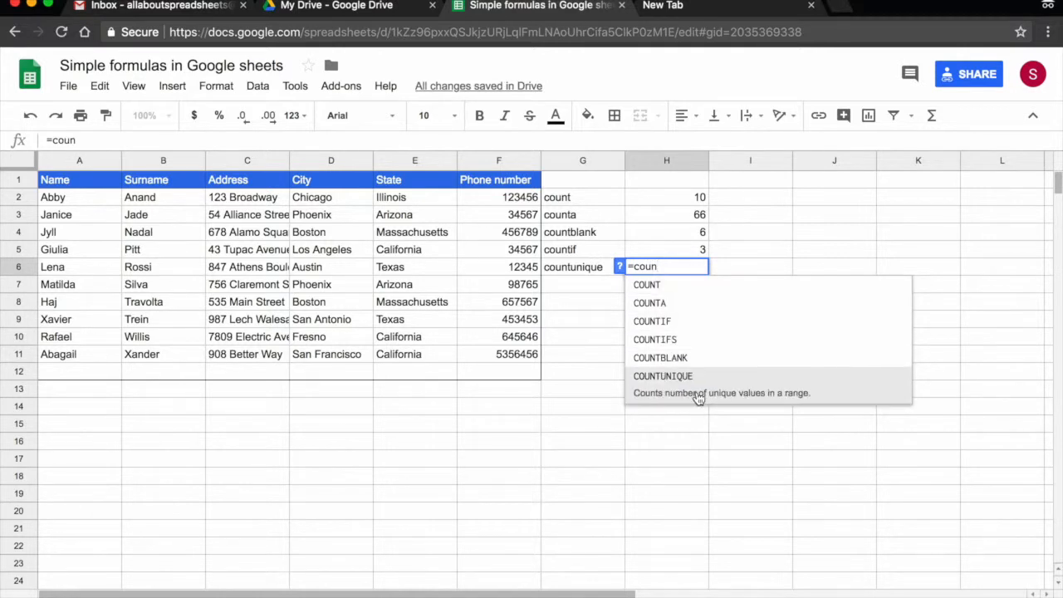
left_click(689, 442)
left_click_drag(71, 179, 489, 373)
key("Return")
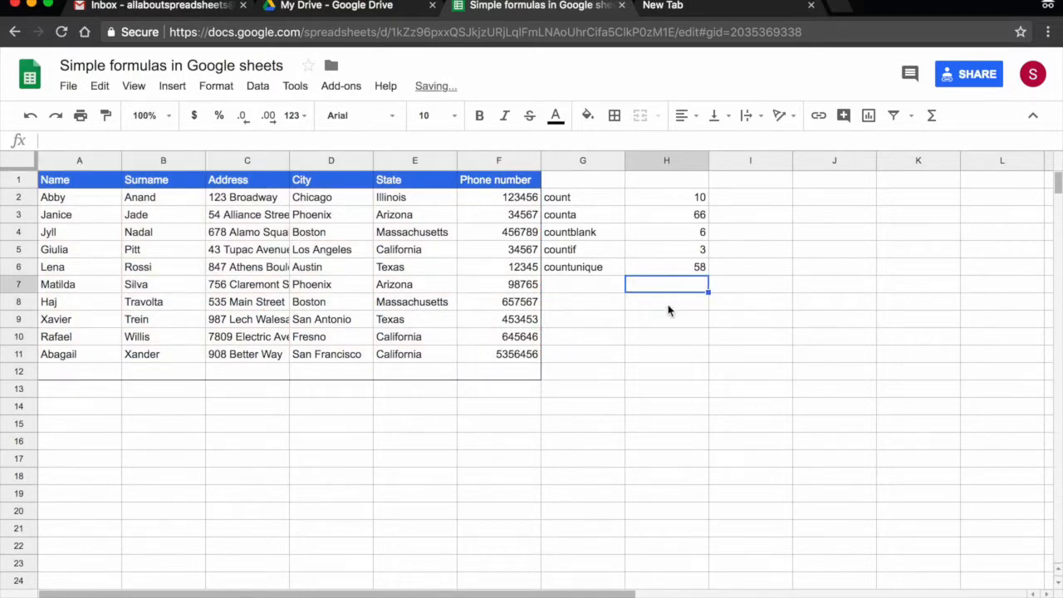
left_click(685, 272)
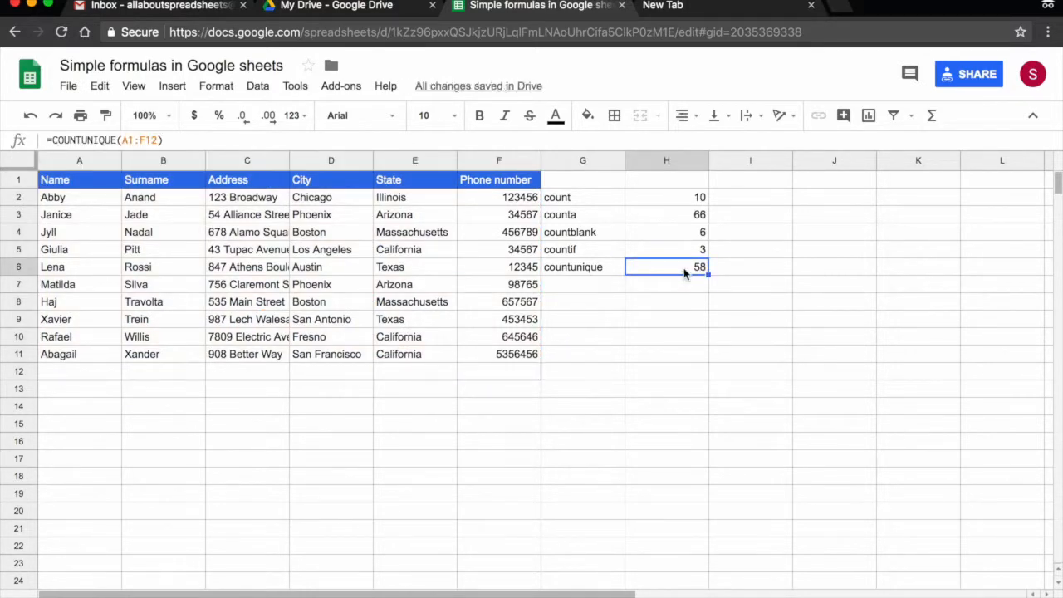